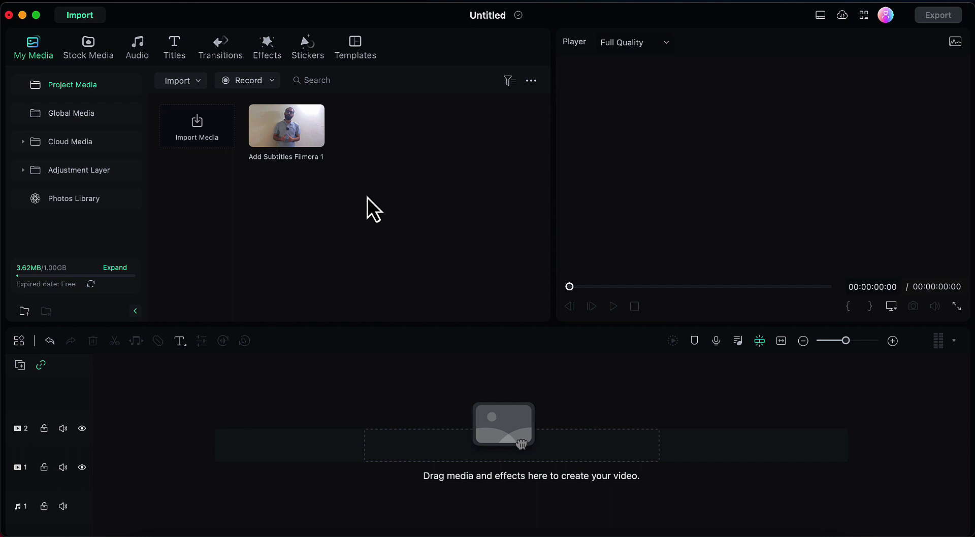
Preview the imported clip 'Add Subtitles Filmora 1' in the Player.
{"action": "left_click", "coordinate": [298, 130]}
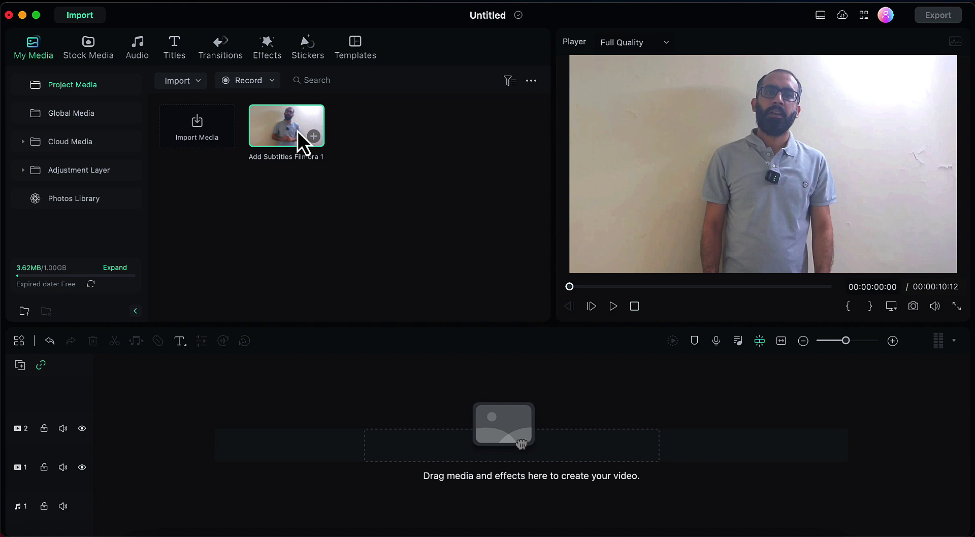
Add the clip to the timeline at 1920X1080 25.00fps project settings and rewind to 00:00.
{"action": "left_click", "coordinate": [314, 136]}
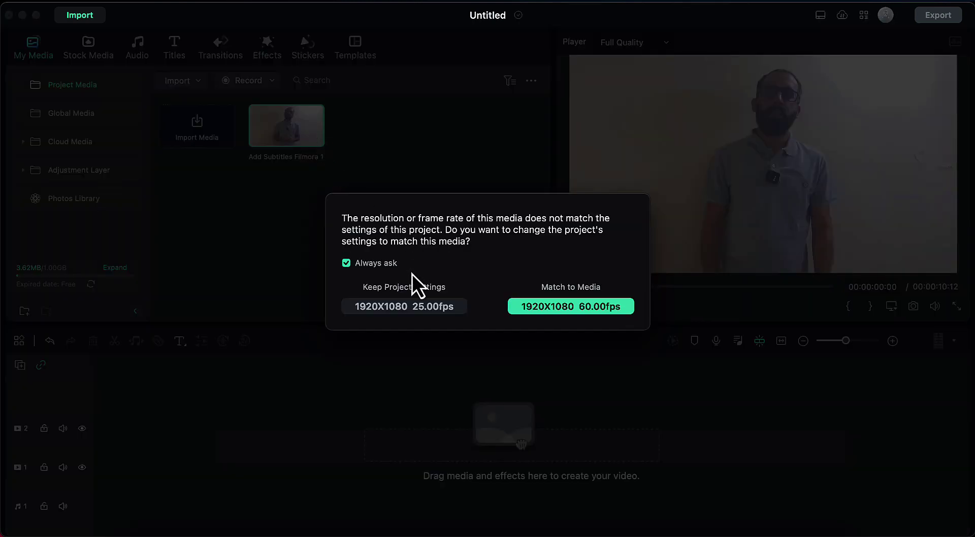
{"action": "left_click", "coordinate": [405, 307]}
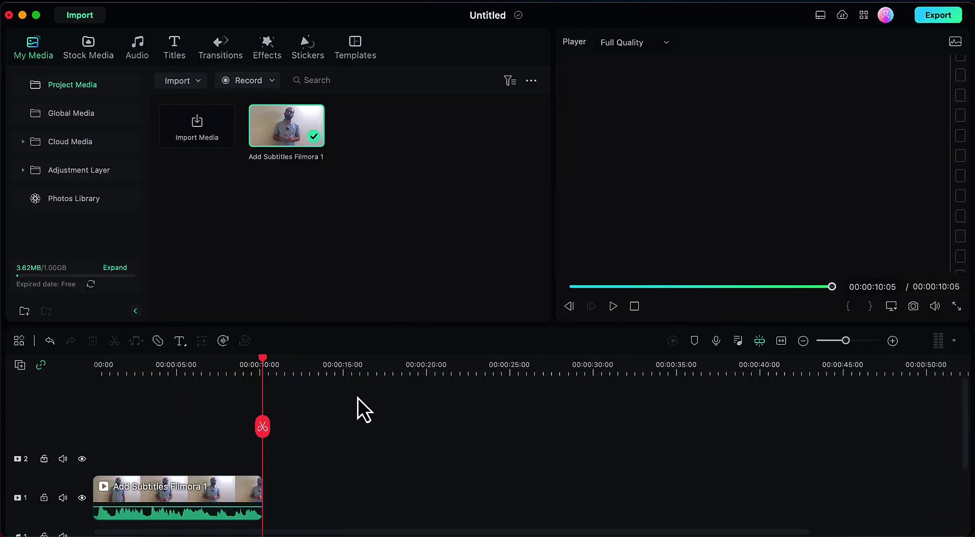
{"action": "scroll", "coordinate": [357, 398], "scroll_direction": "down", "scroll_amount": 1}
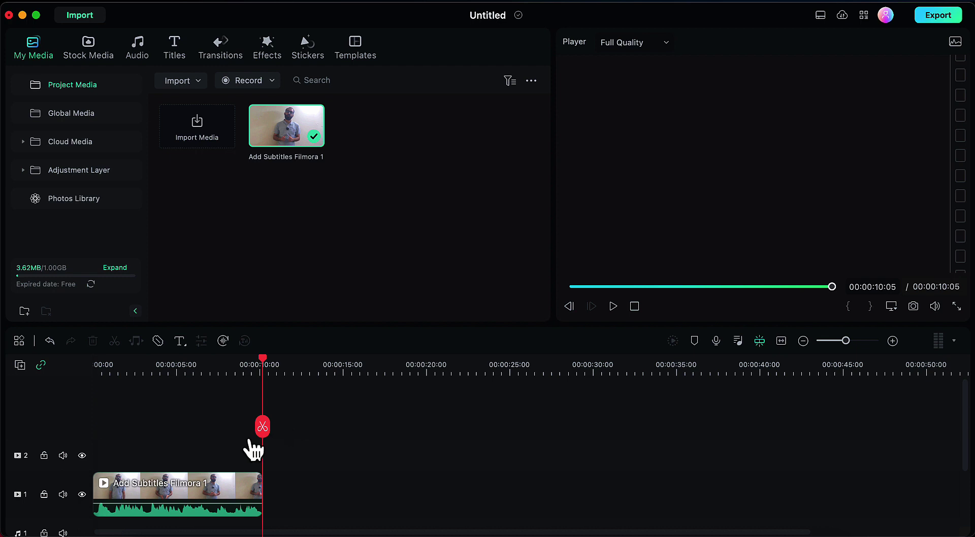
{"action": "left_click_drag", "start_coordinate": [264, 429], "coordinate": [44, 446]}
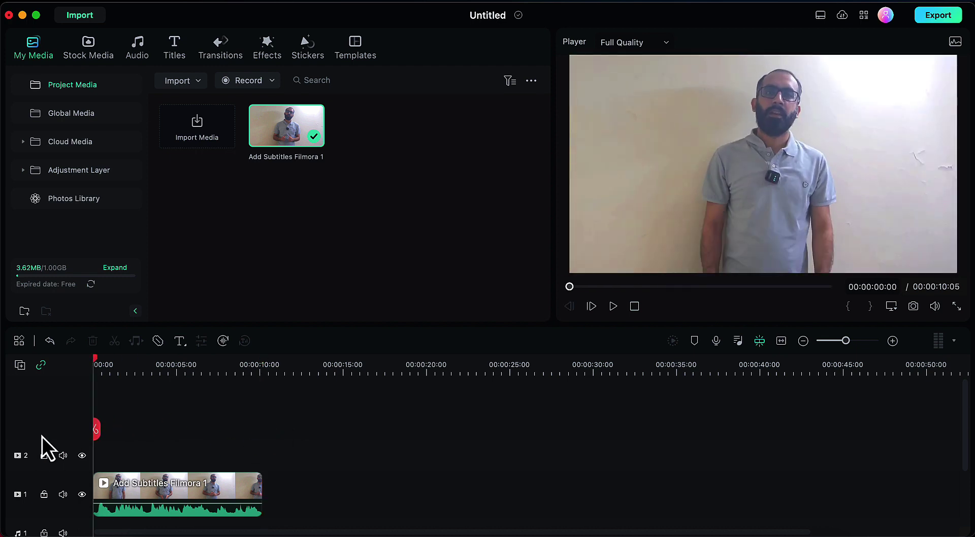
{"action": "left_click", "coordinate": [617, 306]}
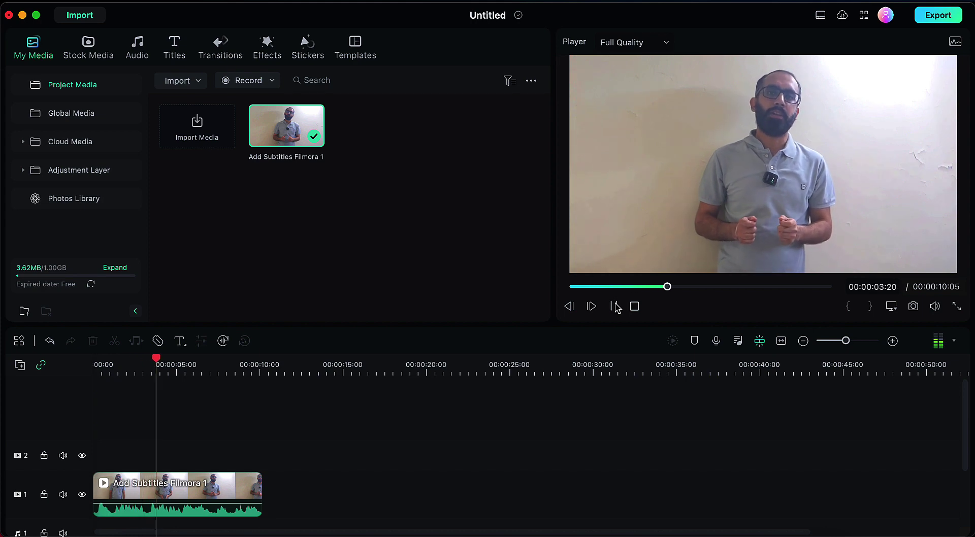
{"action": "left_click", "coordinate": [615, 306]}
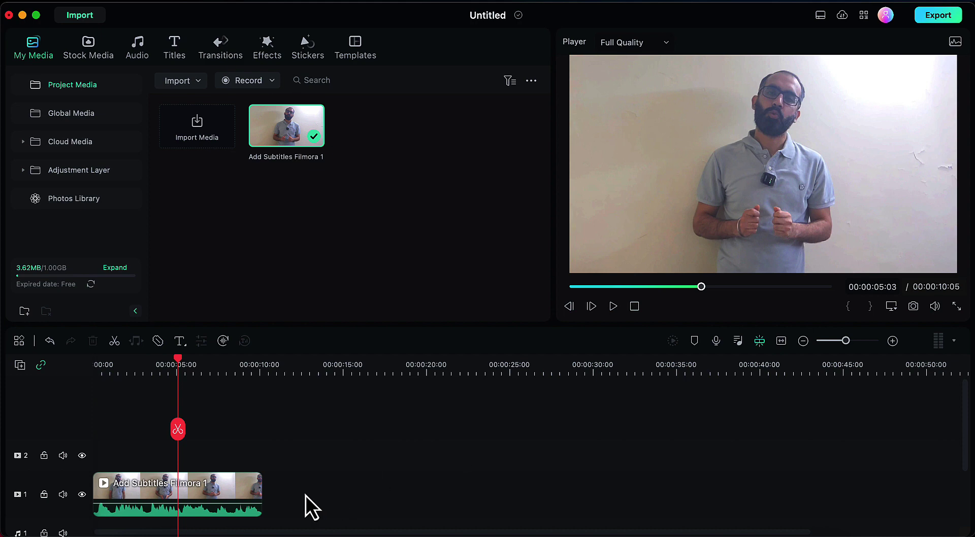
{"action": "left_click", "coordinate": [239, 494]}
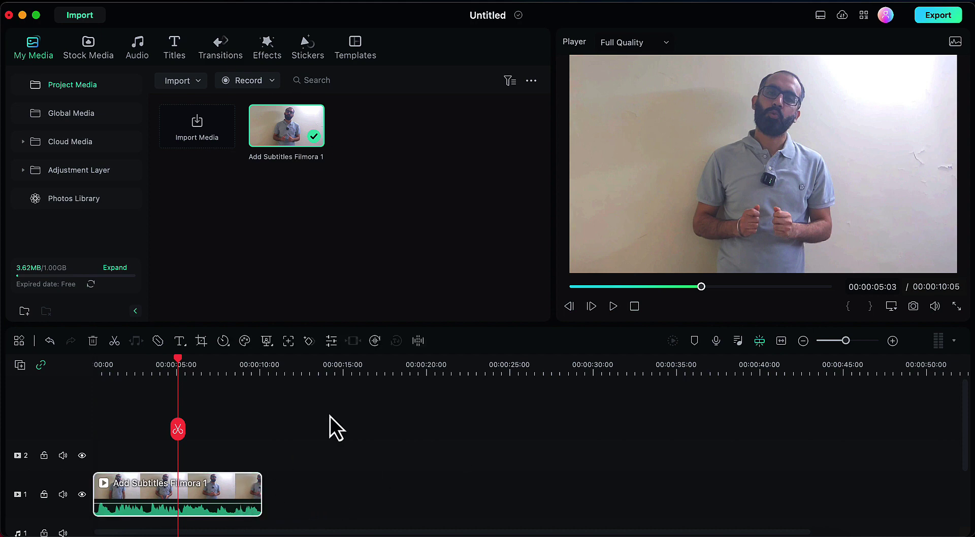
Run Speech-to-Text on the entire timeline sequence in English (US) to generate subtitles.
{"action": "left_click", "coordinate": [377, 343]}
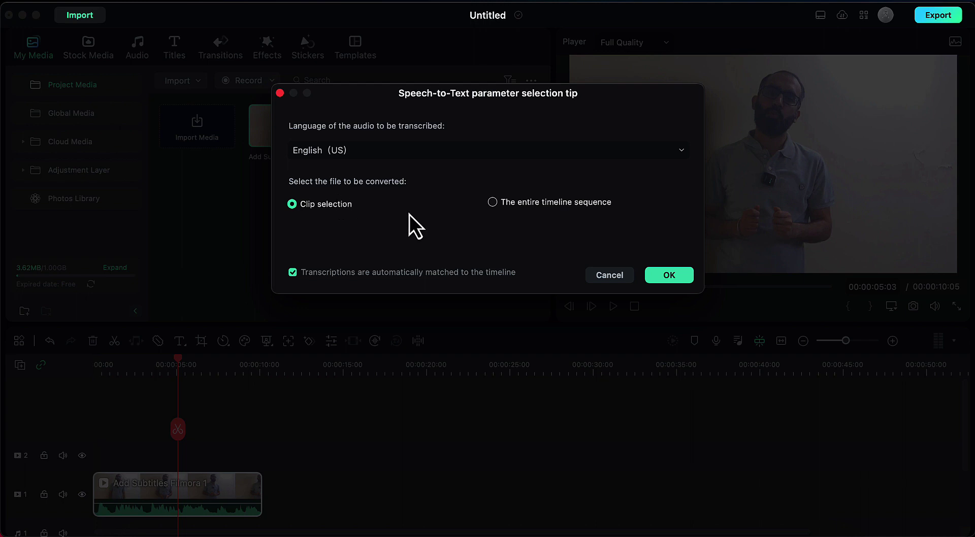
{"action": "left_click", "coordinate": [492, 202]}
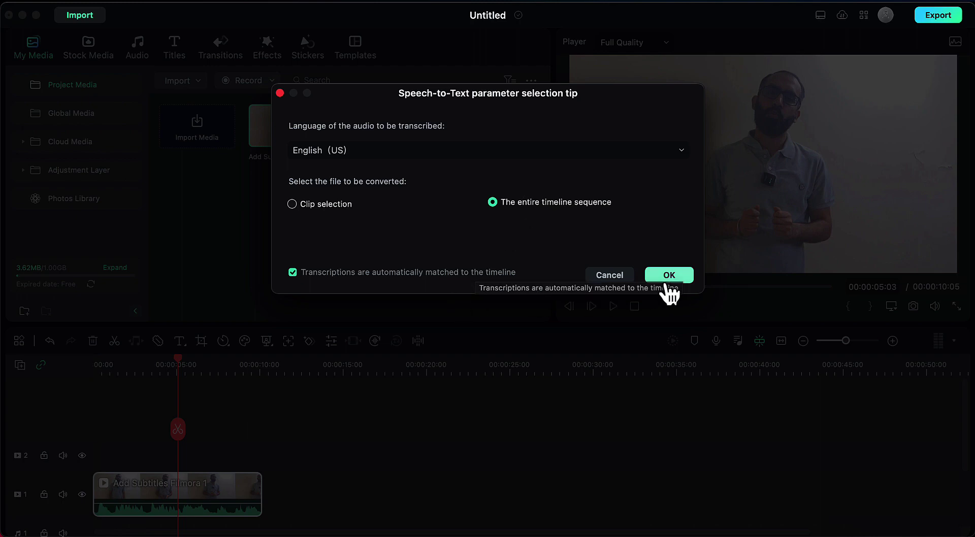
{"action": "left_click", "coordinate": [669, 275]}
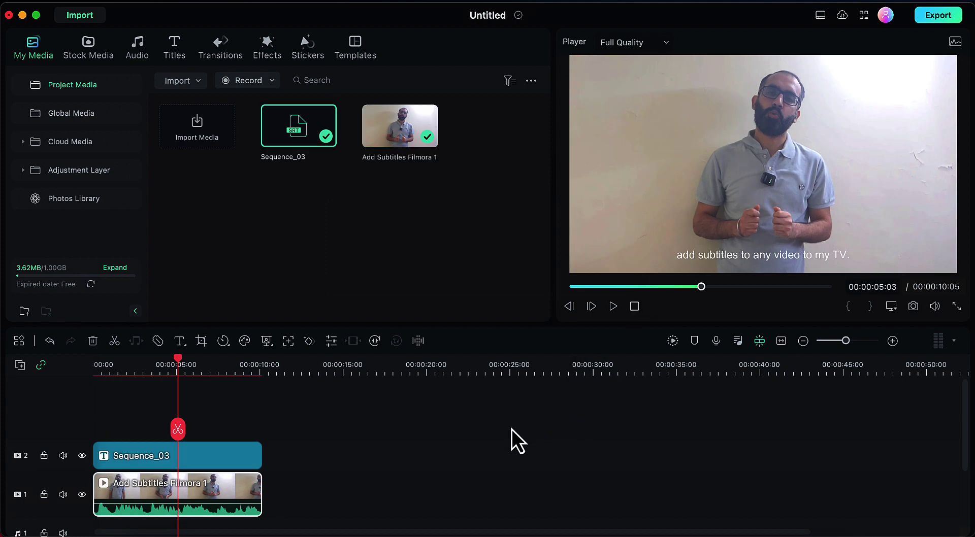
{"action": "left_click", "coordinate": [223, 462]}
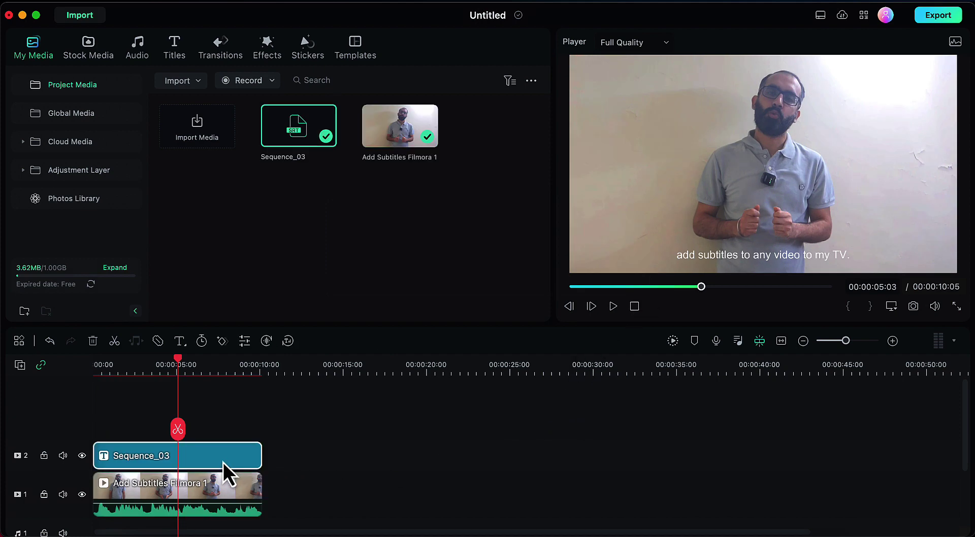
{"action": "left_click_drag", "start_coordinate": [177, 432], "coordinate": [91, 442]}
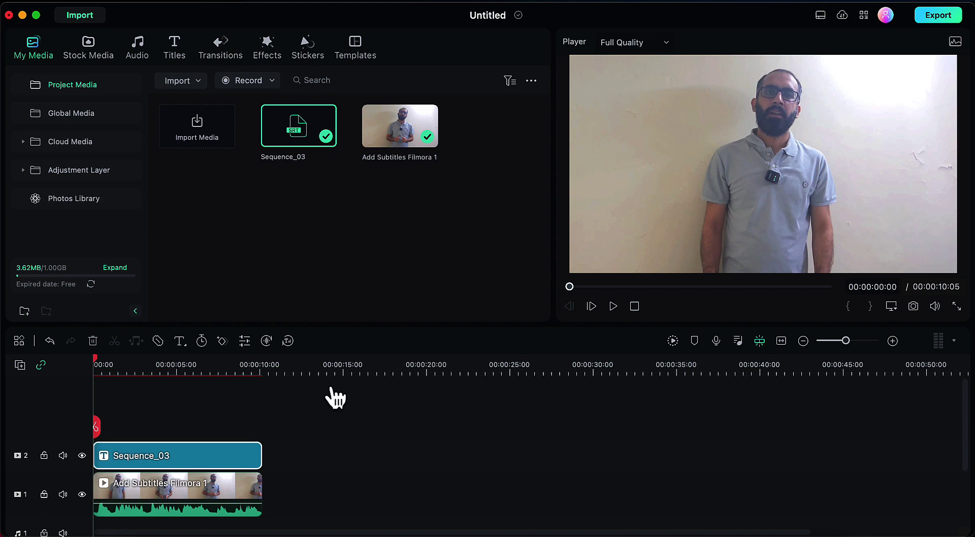
{"action": "left_click", "coordinate": [614, 307]}
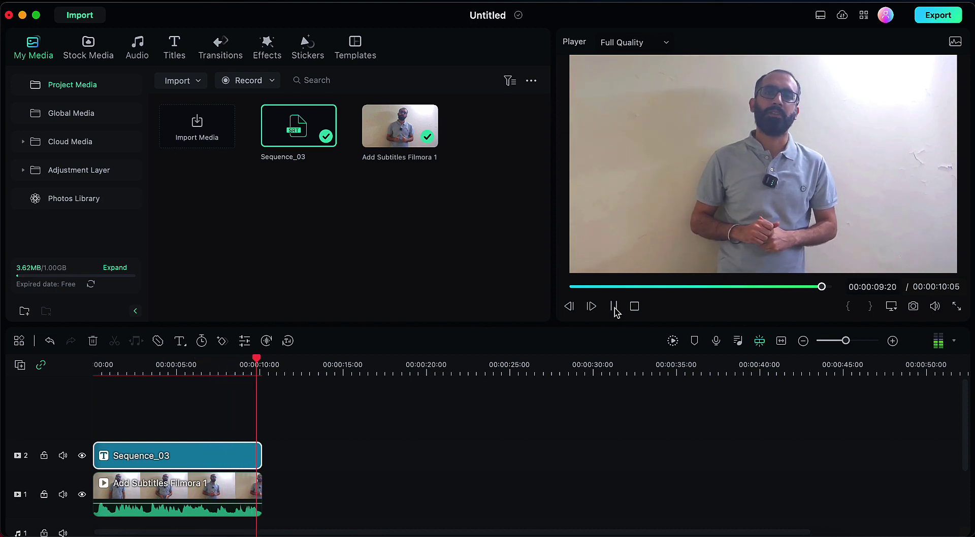
{"action": "left_click", "coordinate": [614, 306]}
{"action": "left_click", "coordinate": [616, 307]}
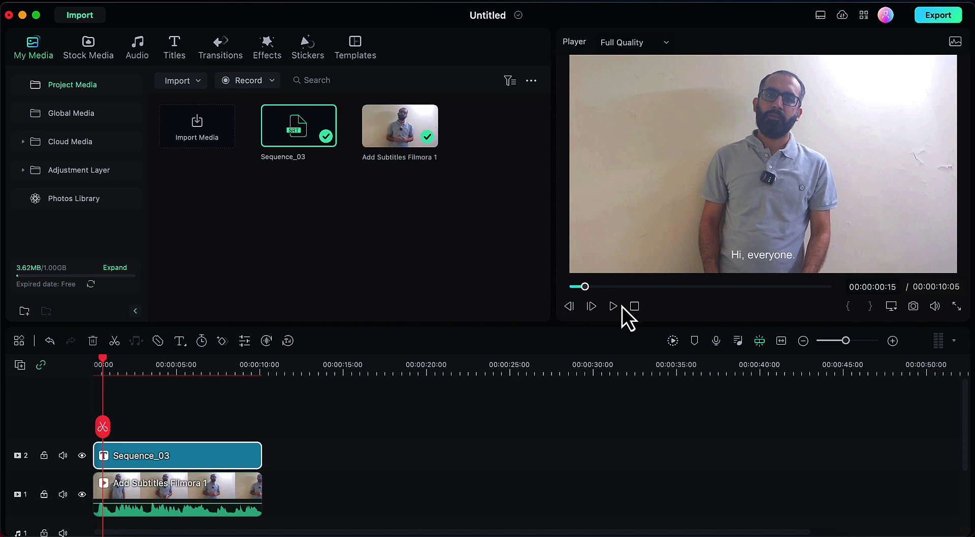
Open the Sequence_03 subtitles in Edit Subtitle File and play the preview, pausing at 00:00:06:15.
{"action": "double_click", "coordinate": [190, 464]}
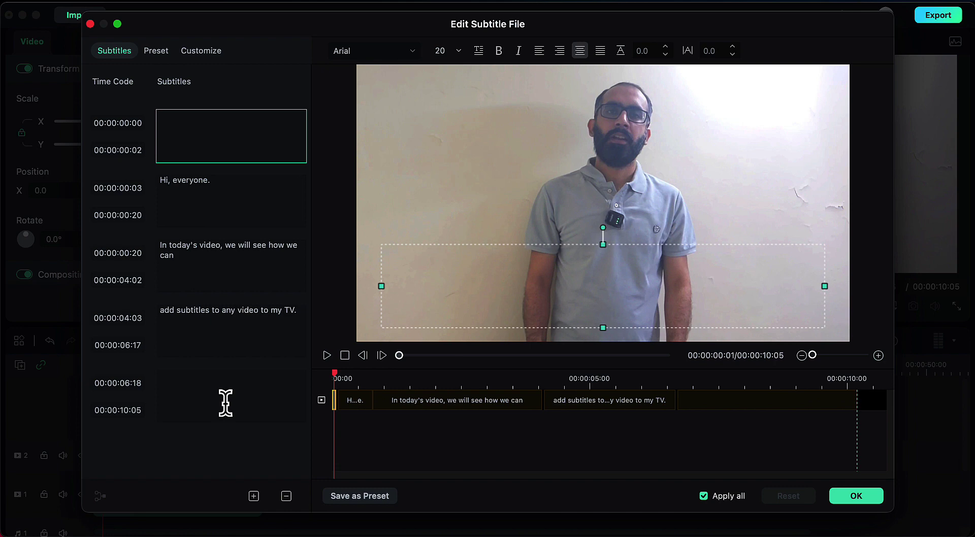
{"action": "left_click", "coordinate": [328, 359]}
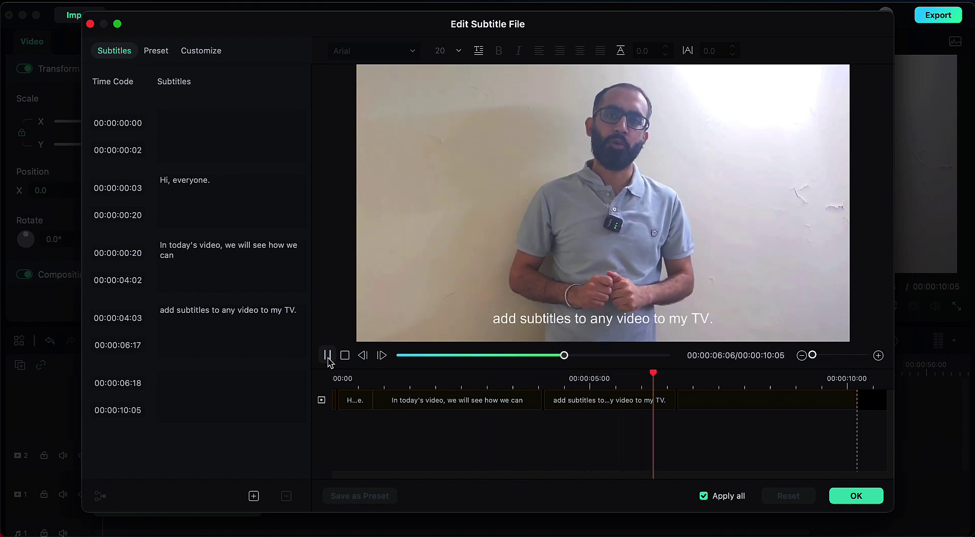
{"action": "left_click", "coordinate": [328, 359]}
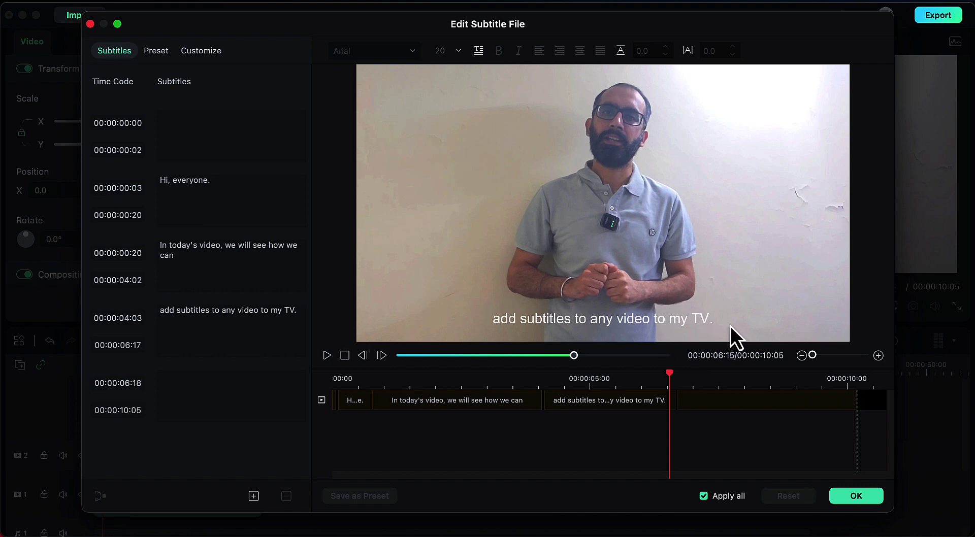
Replace 'to my TV.' with 'automatically' and append 'with FILMORA' to the third subtitle.
{"action": "left_click", "coordinate": [298, 311]}
{"action": "key", "text": "BackSpace"}
{"action": "key", "text": "BackSpace"}
{"action": "key", "text": "BackSpace"}
{"action": "key", "text": "BackSpace"}
{"action": "key", "text": "BackSpace"}
{"action": "key", "text": "BackSpace"}
{"action": "key", "text": "BackSpace"}
{"action": "key", "text": "BackSpace"}
{"action": "key", "text": "BackSpace"}
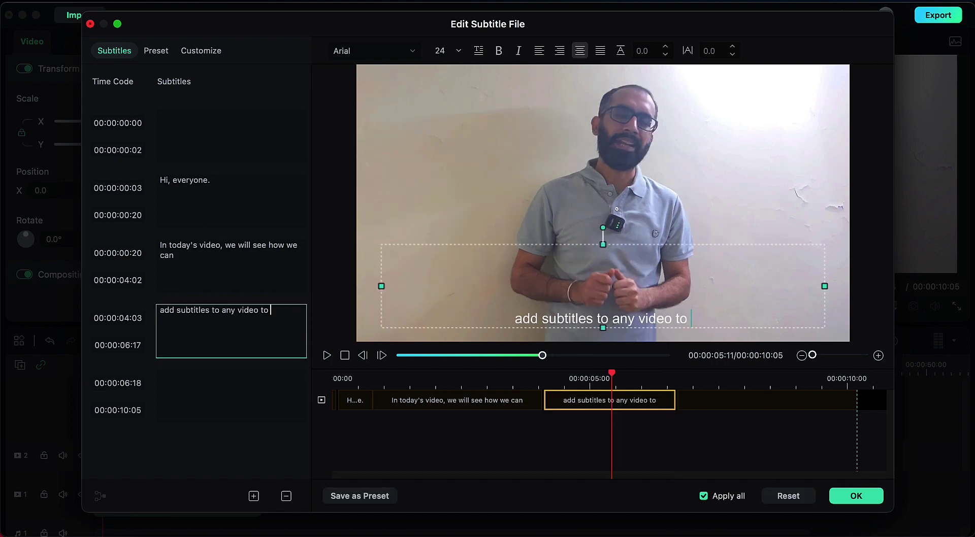
{"action": "type", "text": "a"}
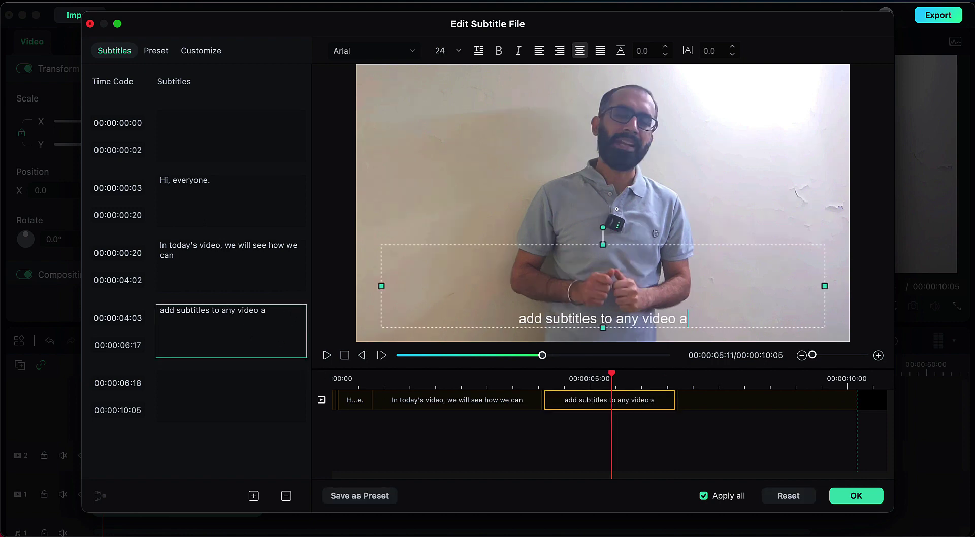
{"action": "type", "text": "utom"}
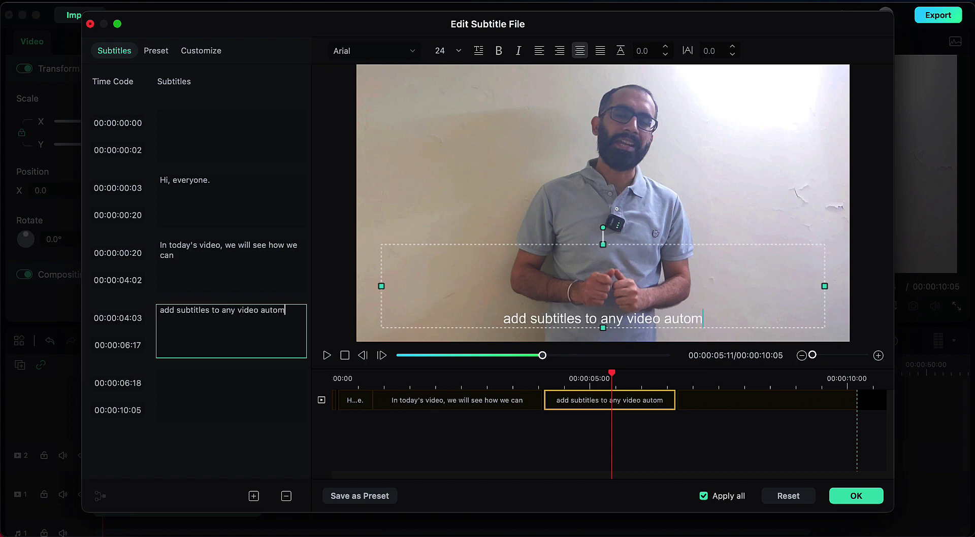
{"action": "type", "text": "atically"}
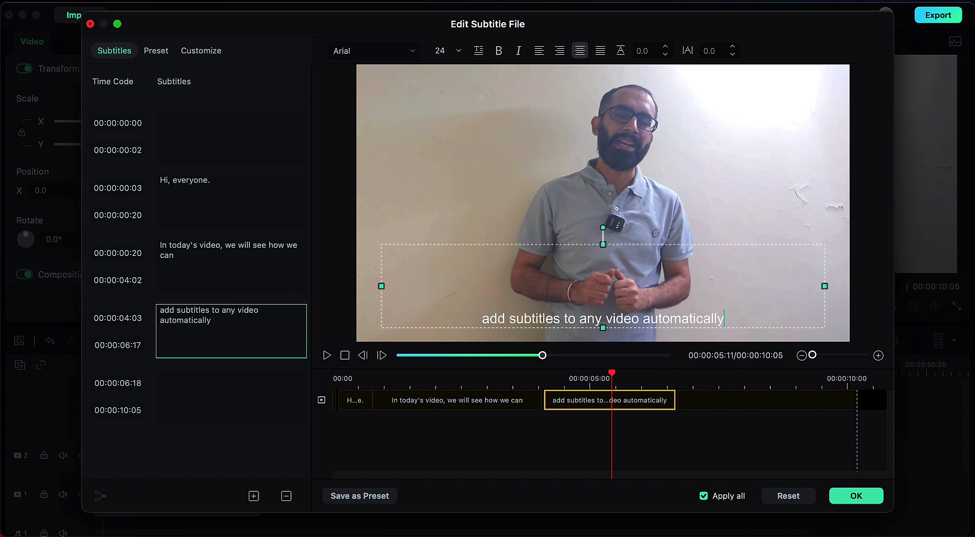
{"action": "left_click", "coordinate": [327, 355]}
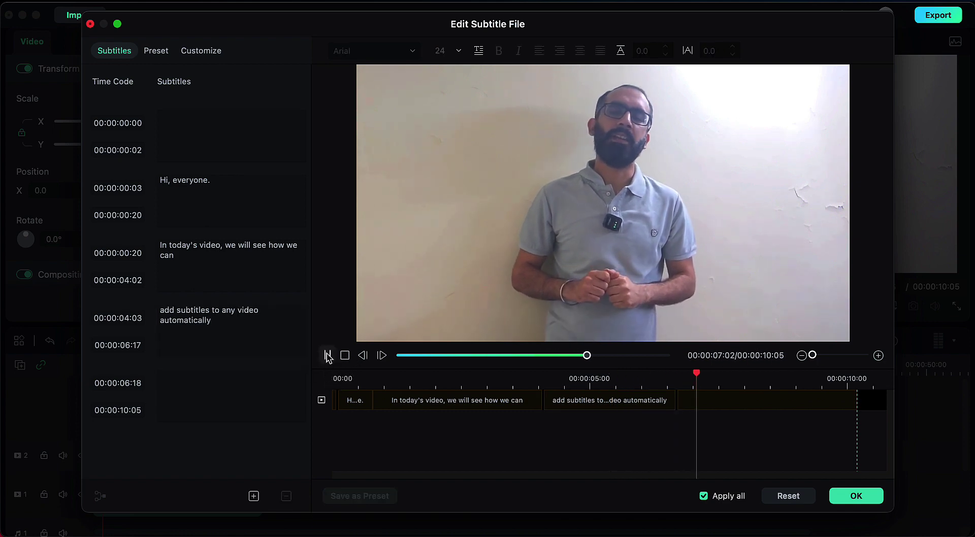
{"action": "left_click", "coordinate": [327, 356]}
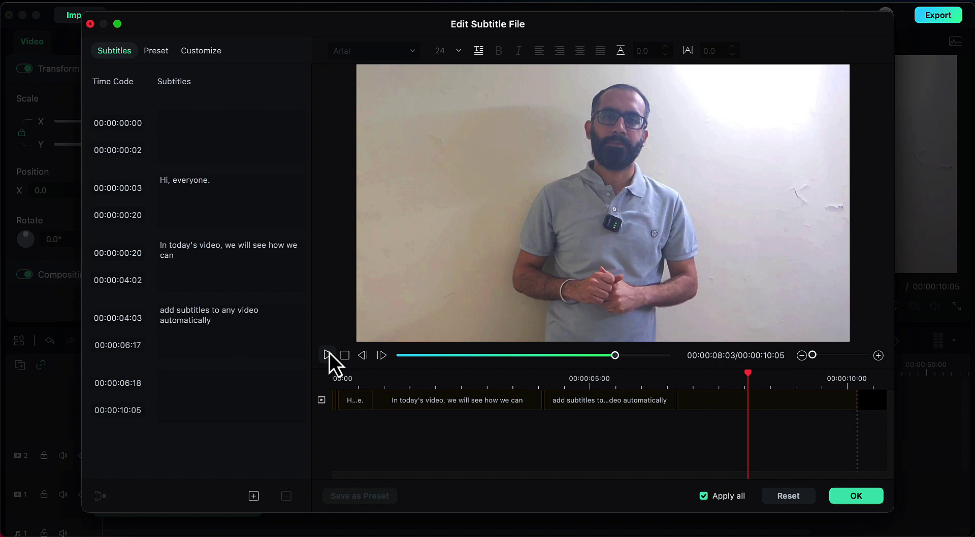
{"action": "left_click", "coordinate": [230, 320]}
{"action": "type", "text": "with"}
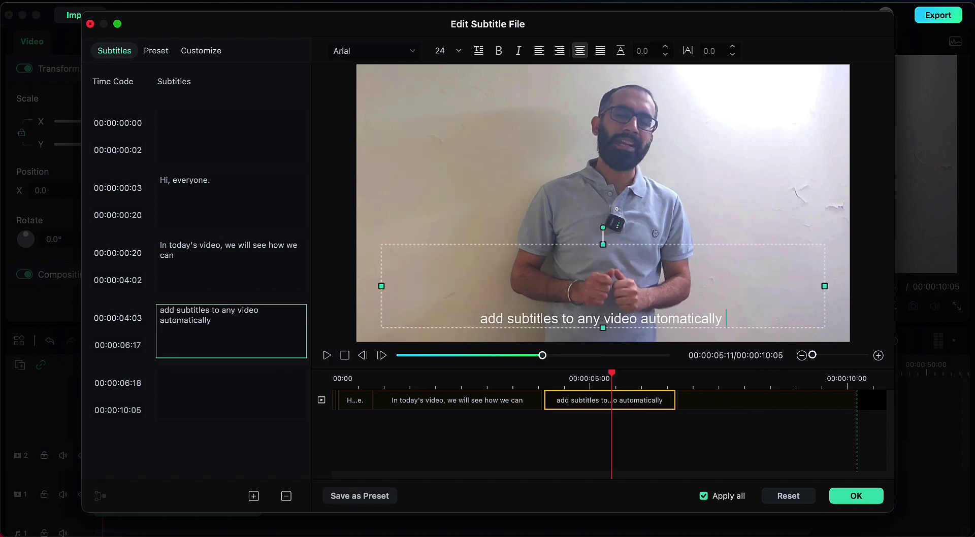
{"action": "type", "text": " FILMORA"}
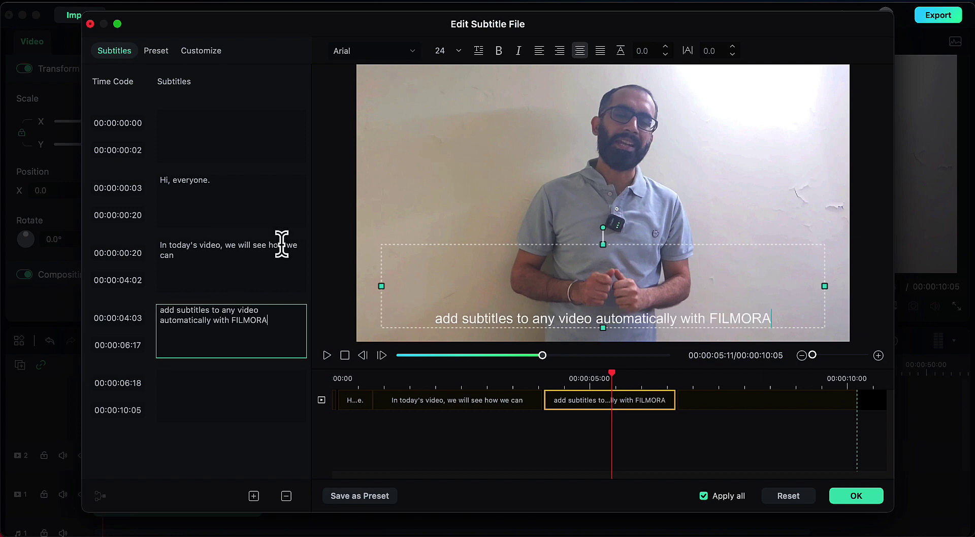
Shorten the empty final segment and extend the third subtitle to 00:00:08:10, then preview.
{"action": "left_click", "coordinate": [704, 415]}
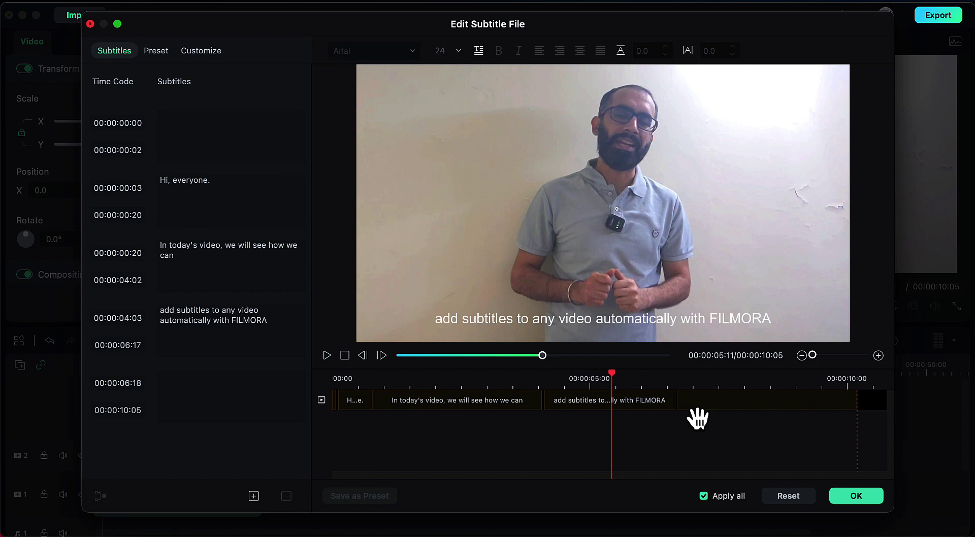
{"action": "left_click", "coordinate": [692, 407]}
{"action": "left_click_drag", "start_coordinate": [680, 400], "coordinate": [766, 406]}
{"action": "left_click", "coordinate": [650, 415]}
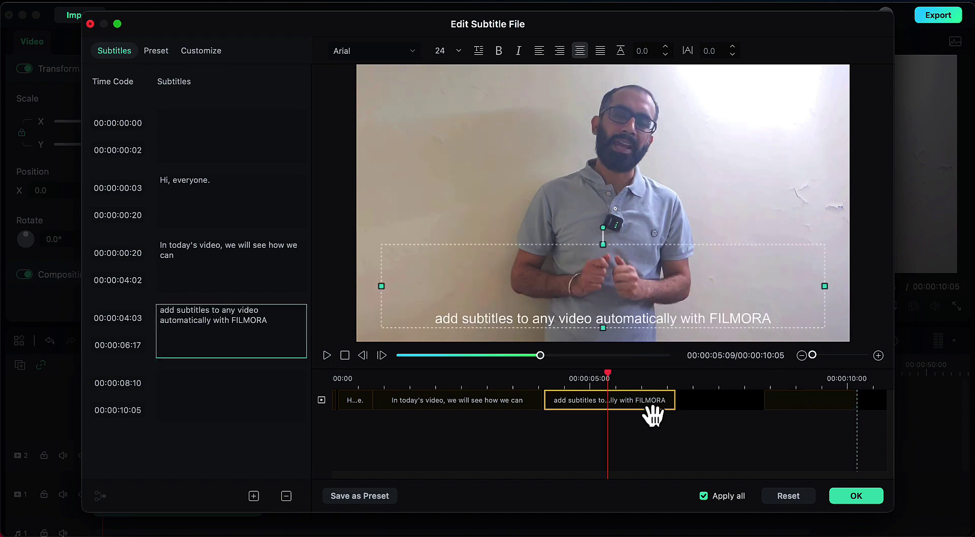
{"action": "left_click_drag", "start_coordinate": [680, 402], "coordinate": [763, 410]}
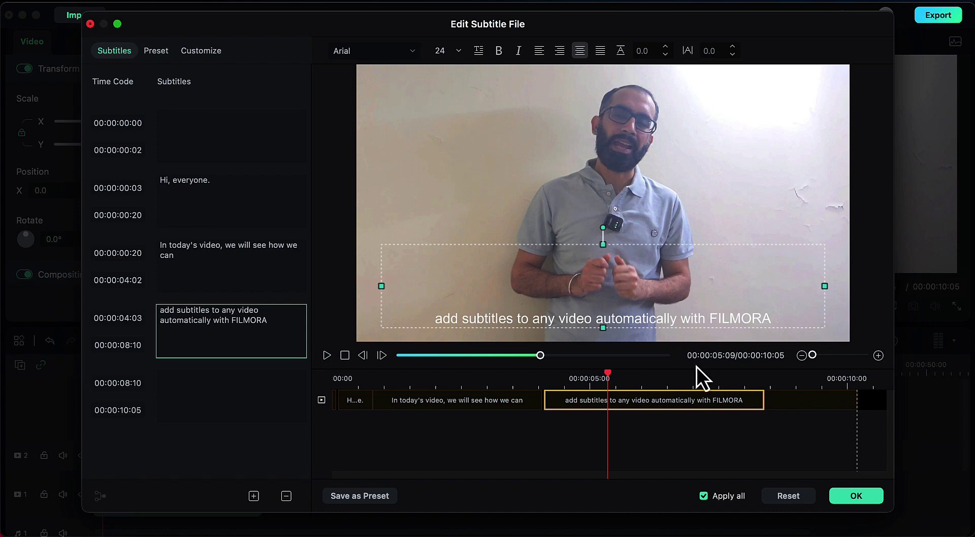
{"action": "left_click", "coordinate": [327, 356]}
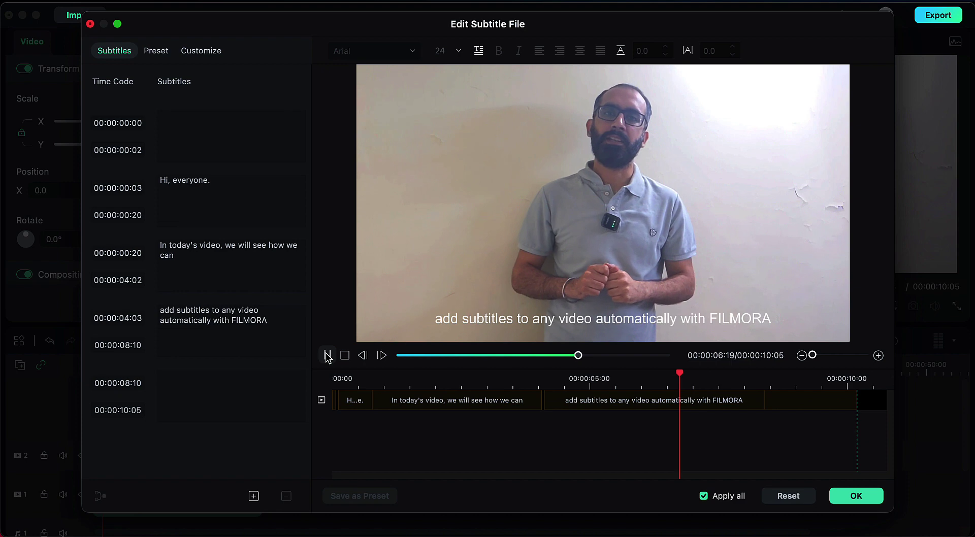
{"action": "left_click", "coordinate": [328, 356]}
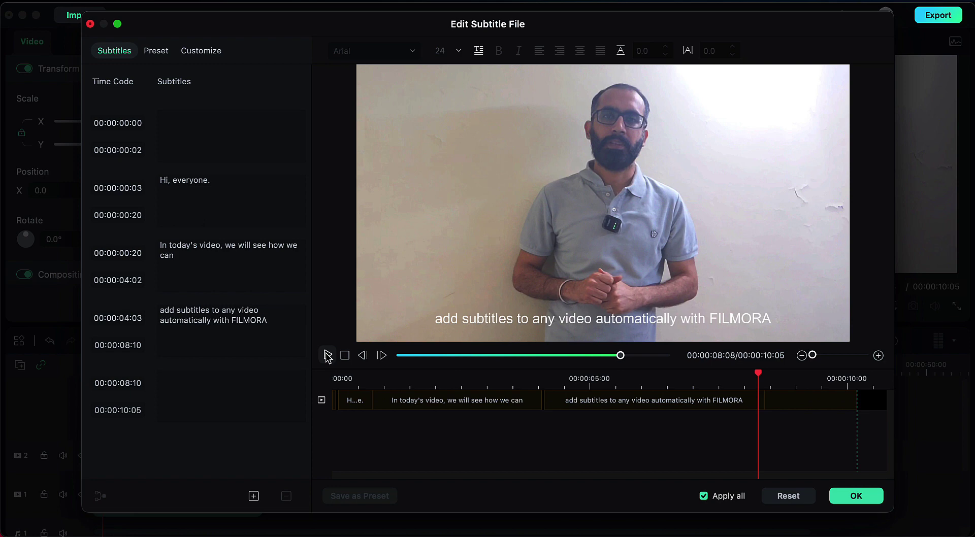
Type "Let's see how we can do this." into the empty last subtitle.
{"action": "left_click", "coordinate": [327, 355]}
{"action": "left_click", "coordinate": [328, 355]}
{"action": "left_click", "coordinate": [257, 393]}
{"action": "type", "text": "LET"}
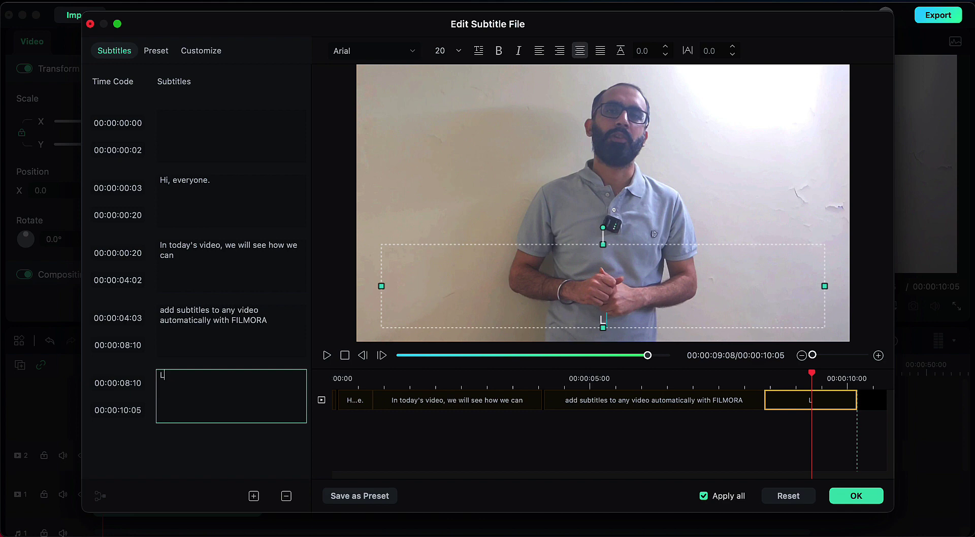
{"action": "key", "text": "BackSpace"}
{"action": "key", "text": "BackSpace"}
{"action": "type", "text": "et's see how we can do this."}
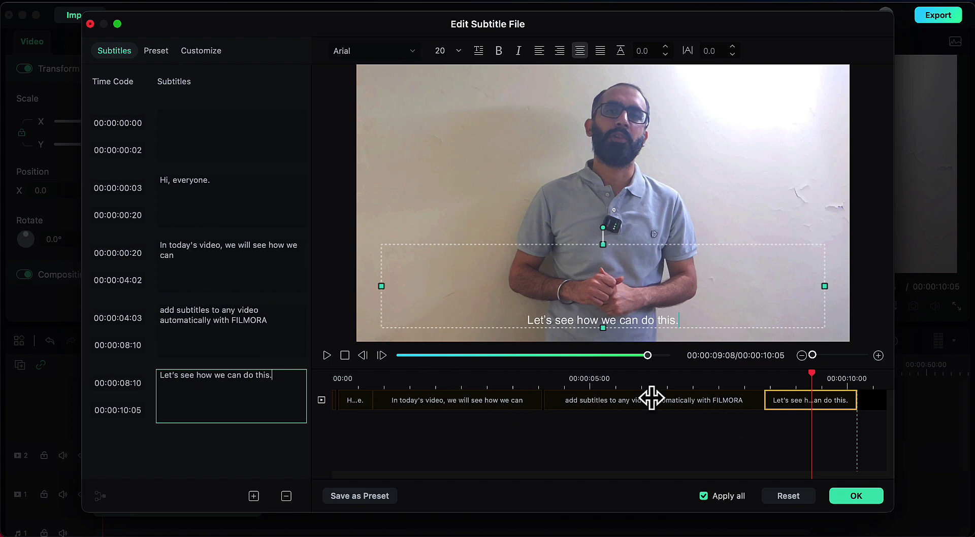
Play all subtitles back from the very start, then stop.
{"action": "left_click_drag", "start_coordinate": [810, 378], "coordinate": [307, 380]}
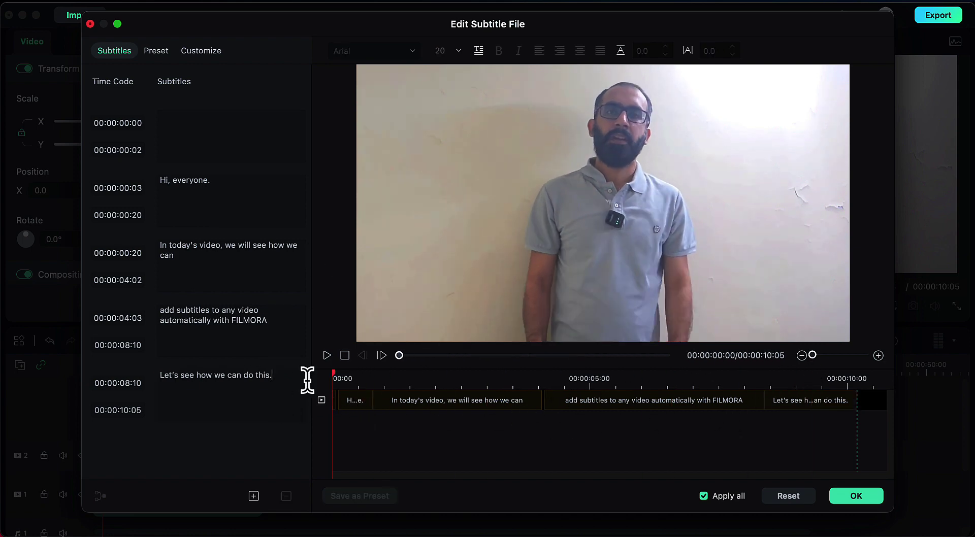
{"action": "left_click", "coordinate": [327, 355]}
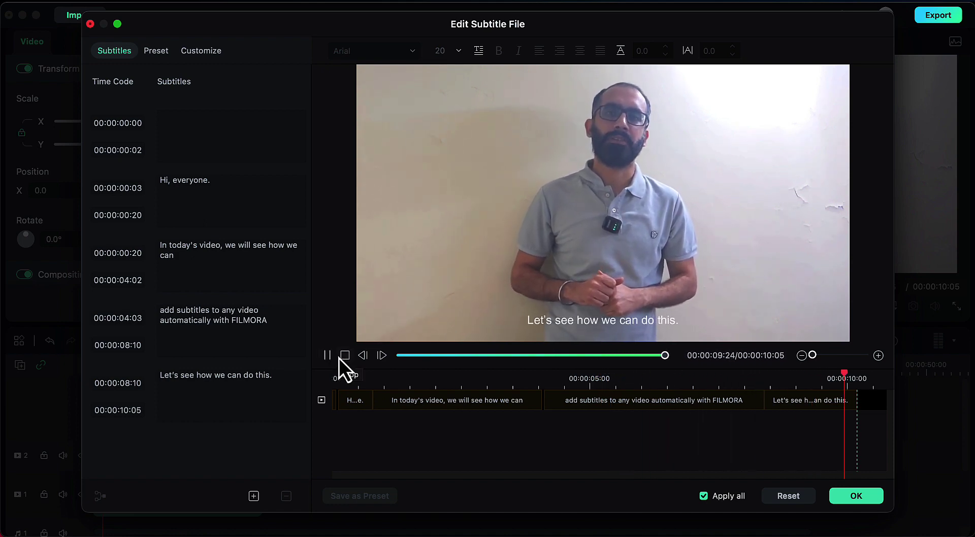
{"action": "left_click", "coordinate": [339, 358]}
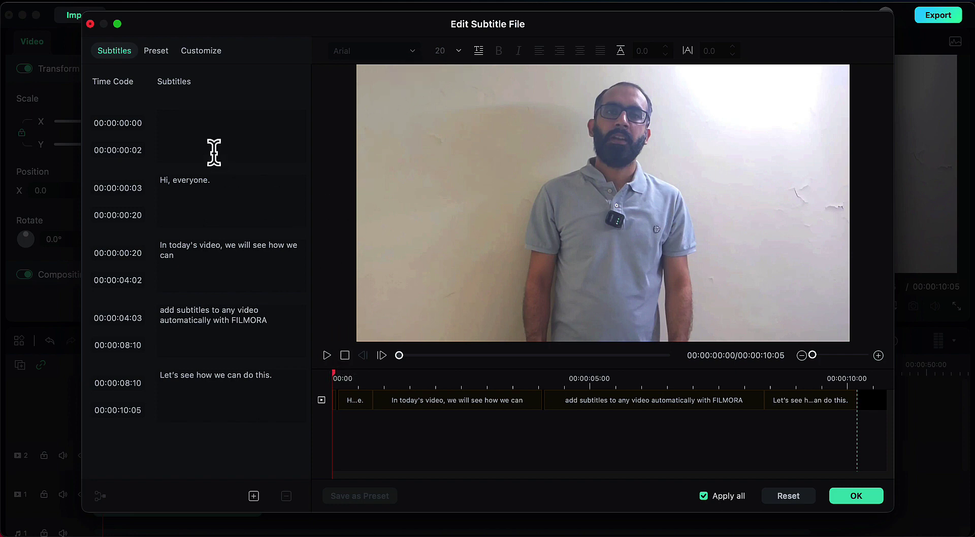
Set the subtitle text to Impact font at size 36 and show the style presets.
{"action": "left_click_drag", "start_coordinate": [157, 179], "coordinate": [209, 181]}
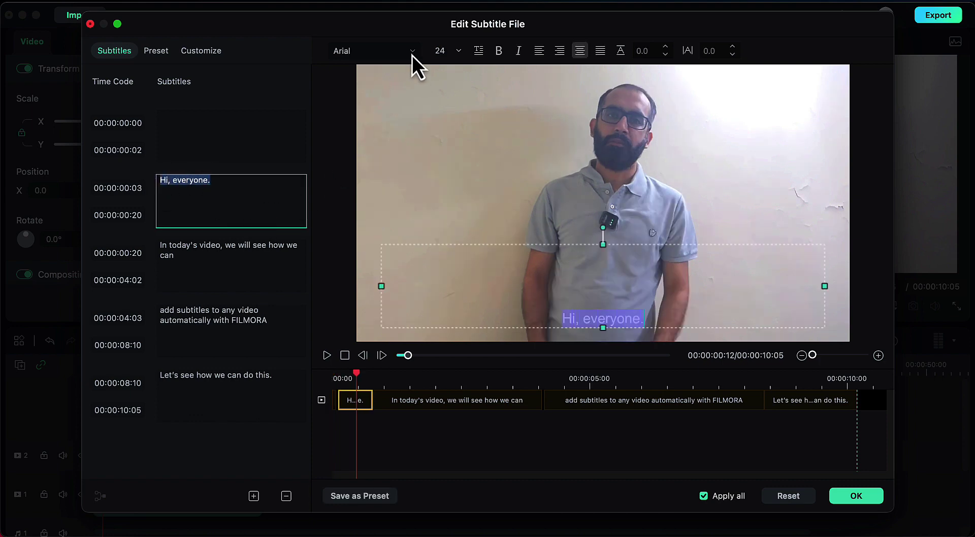
{"action": "left_click", "coordinate": [412, 55]}
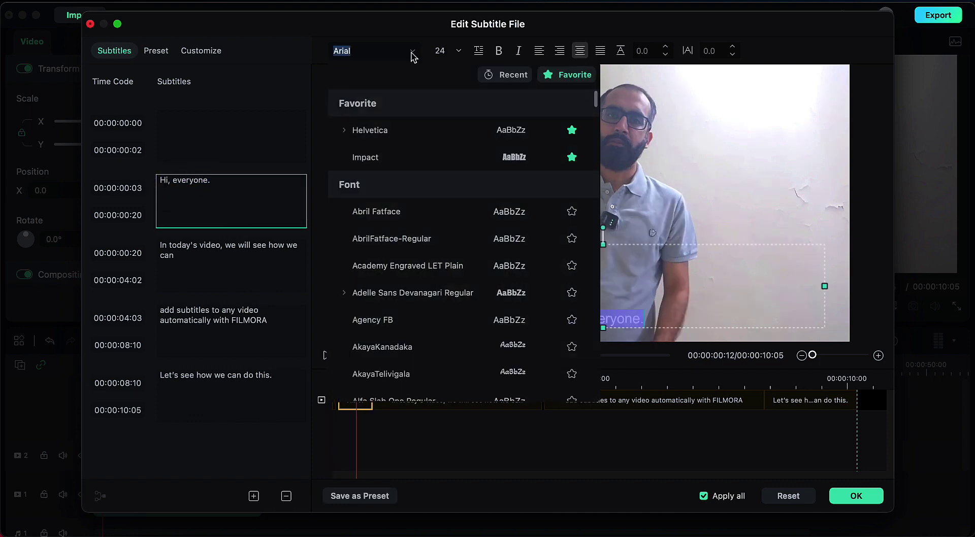
{"action": "left_click", "coordinate": [388, 157]}
{"action": "left_click", "coordinate": [457, 52]}
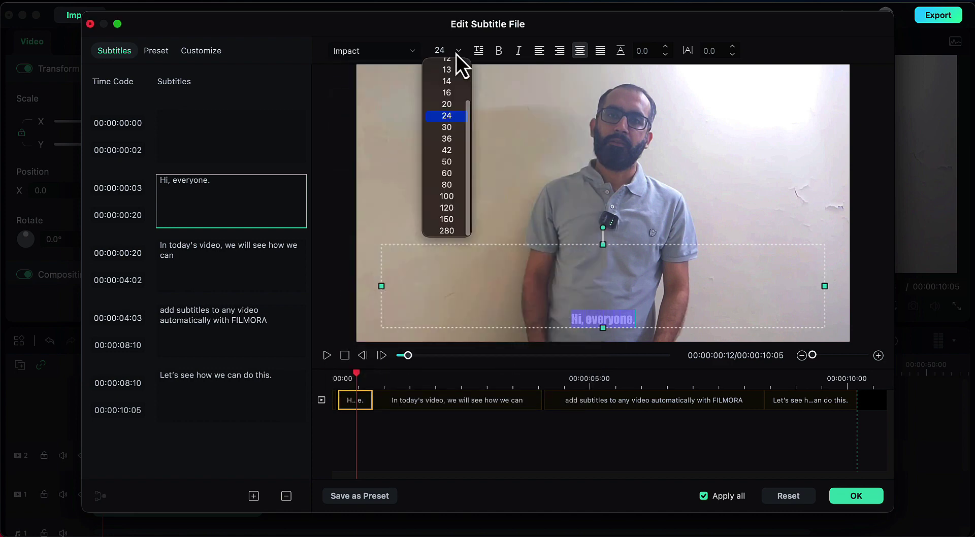
{"action": "left_click", "coordinate": [447, 138]}
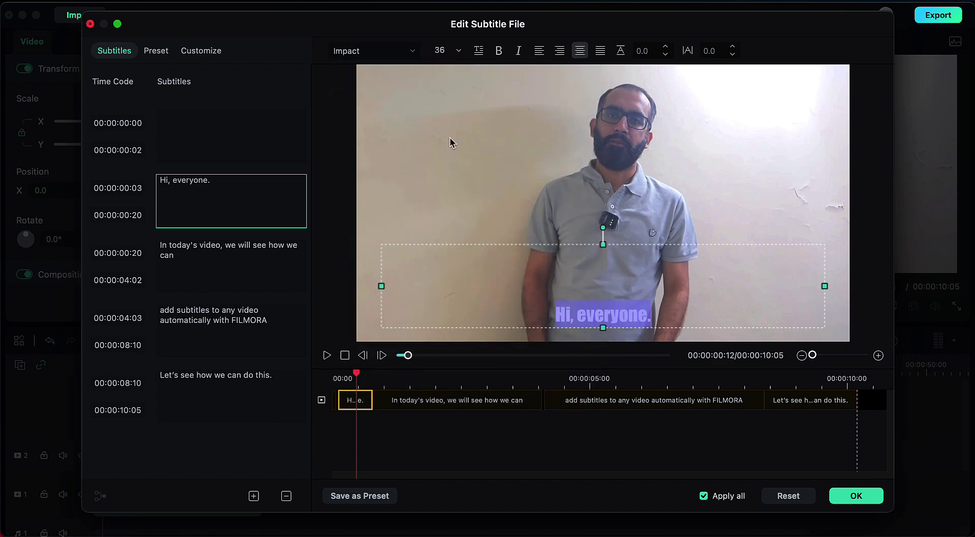
{"action": "left_click", "coordinate": [167, 53]}
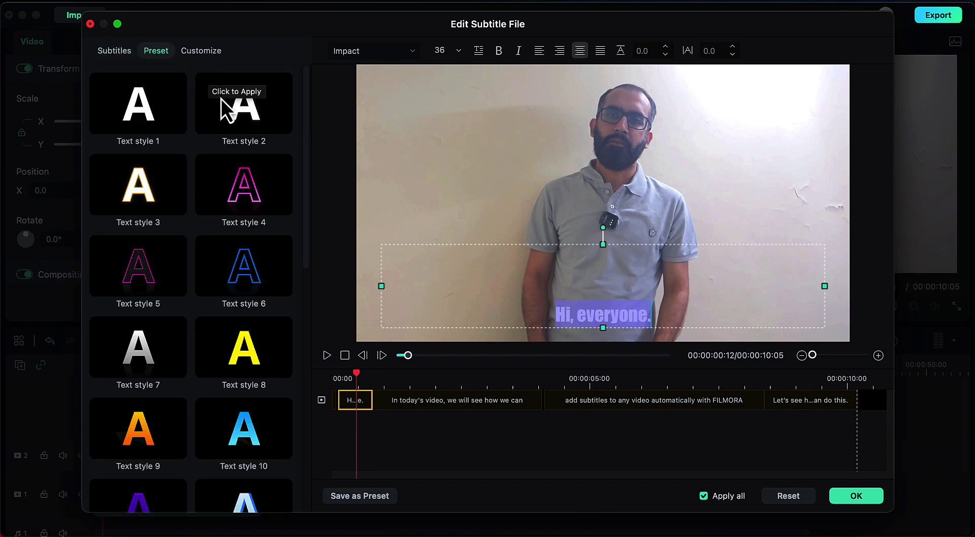
Apply the Text style 2 preset to the captions, play them back, and confirm with OK.
{"action": "left_click", "coordinate": [254, 113]}
{"action": "left_click", "coordinate": [375, 142]}
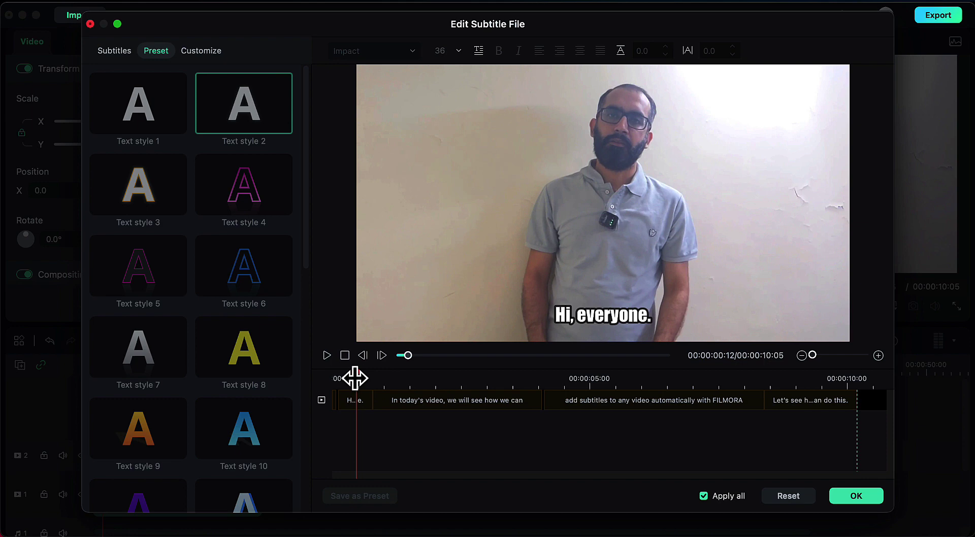
{"action": "left_click", "coordinate": [327, 355]}
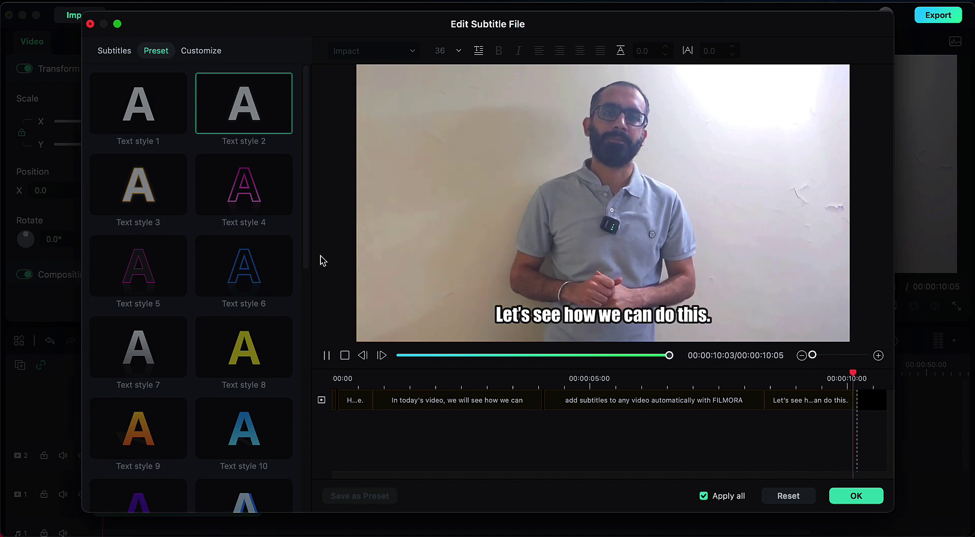
{"action": "left_click", "coordinate": [869, 499]}
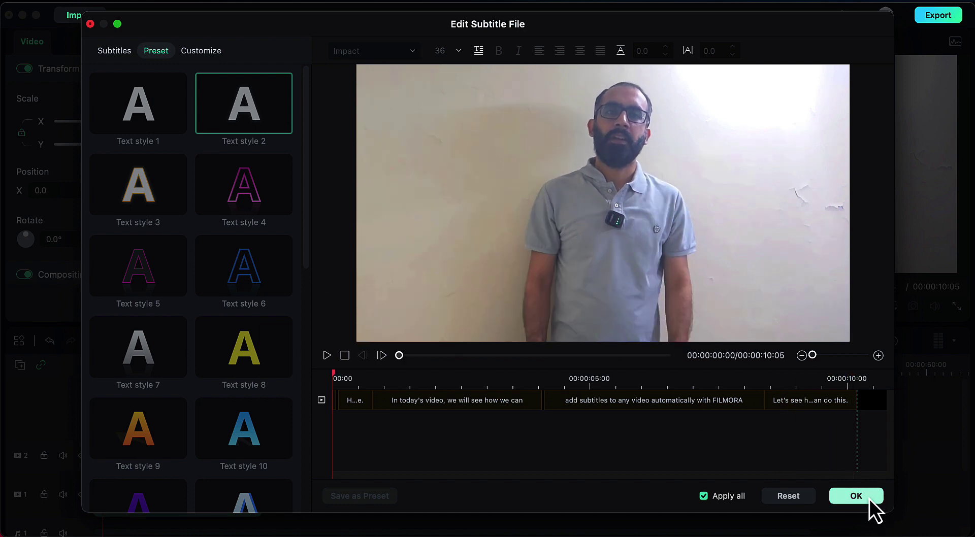